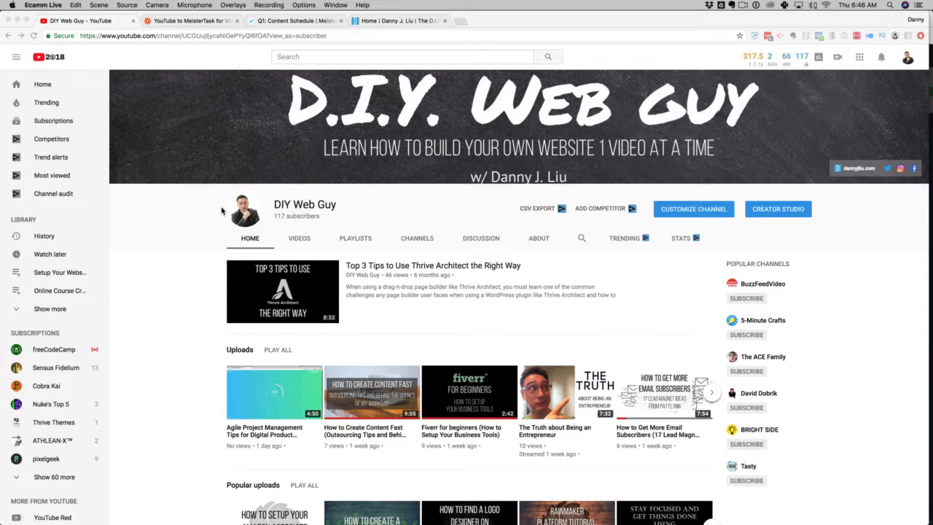
# Play the newest upload, Agile Project Management Tips, and pause it around 0:05.
pyautogui.click(132, 235)
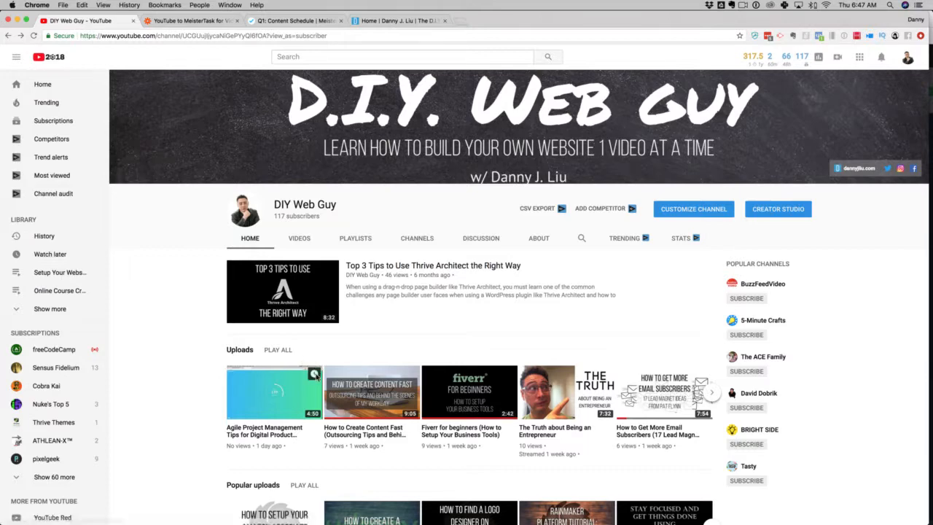
pyautogui.scroll(-3, 326, 384)
pyautogui.scroll(2, 325, 384)
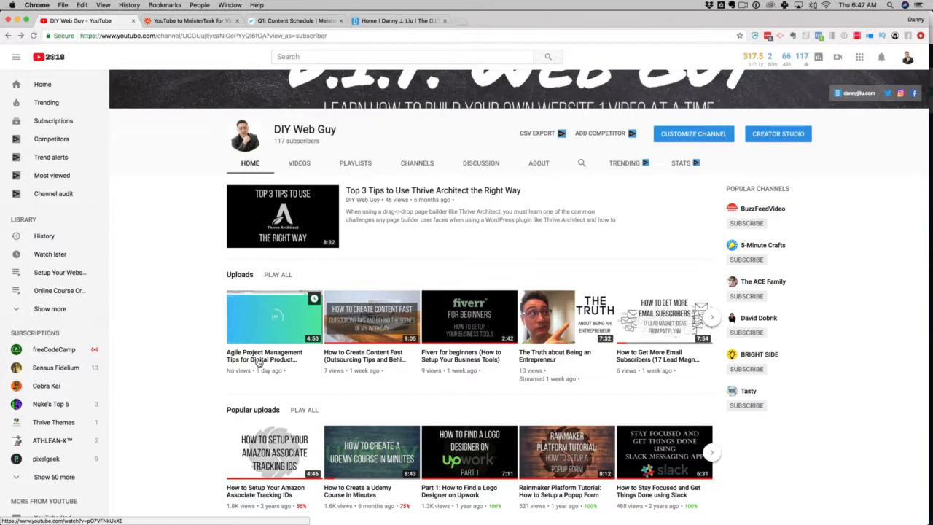
pyautogui.click(266, 362)
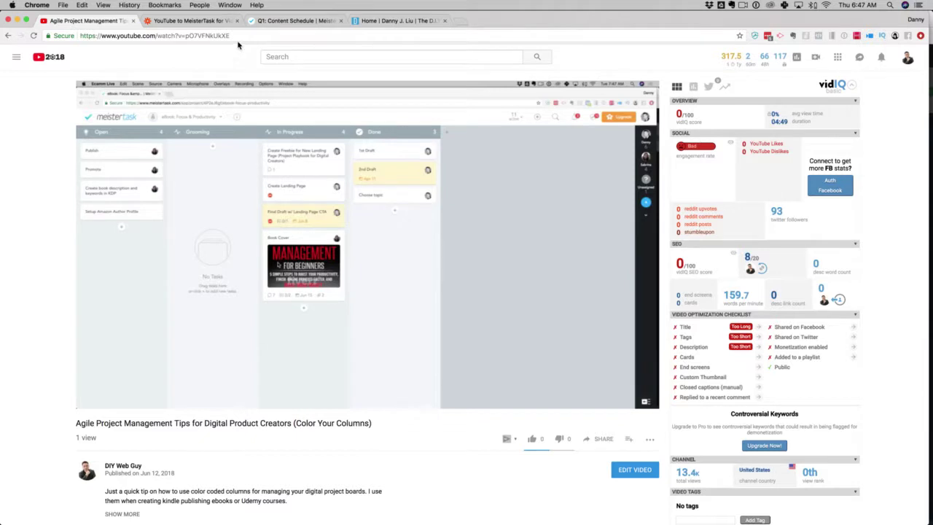
pyautogui.click(231, 36)
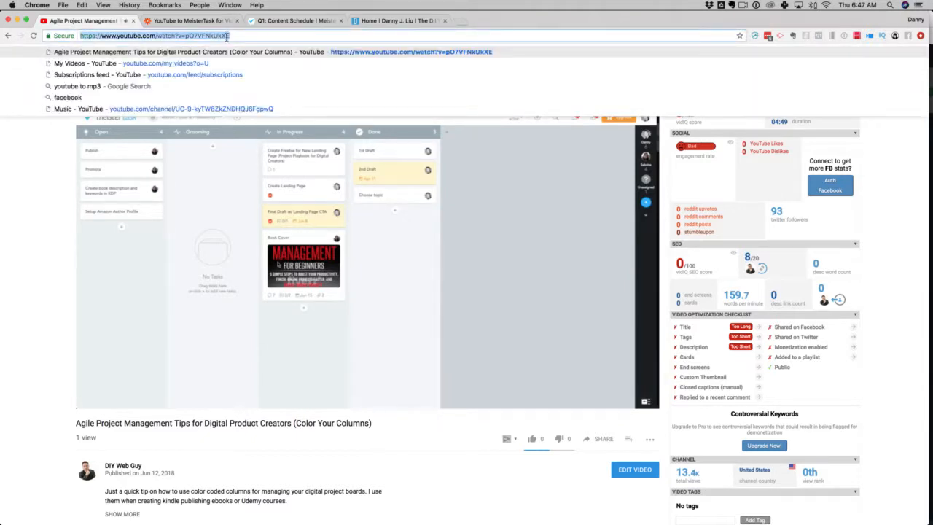
pyautogui.click(92, 400)
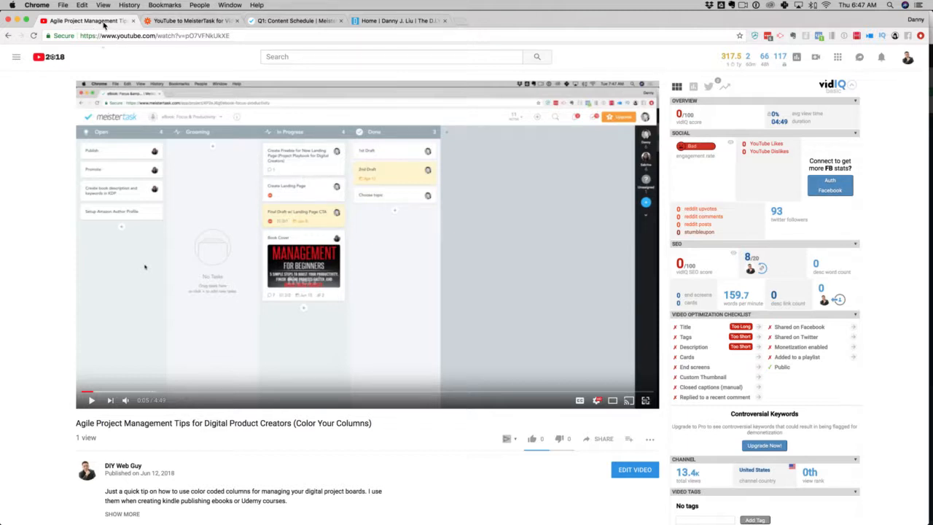
pyautogui.moveTo(11, 71)
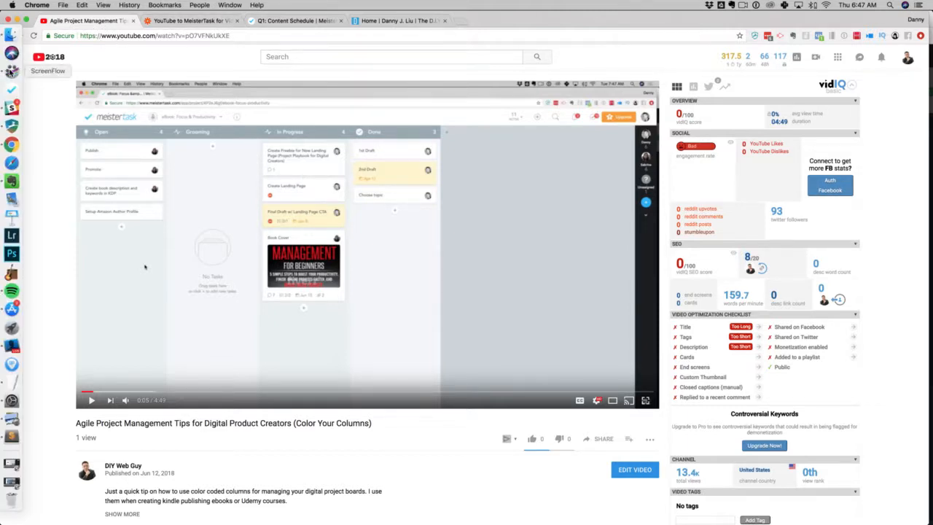
pyautogui.click(11, 71)
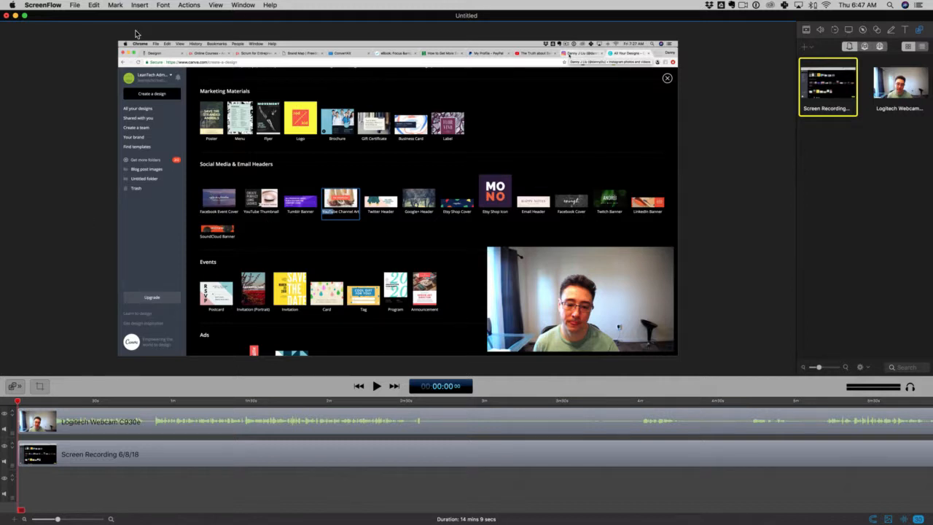
pyautogui.click(76, 6)
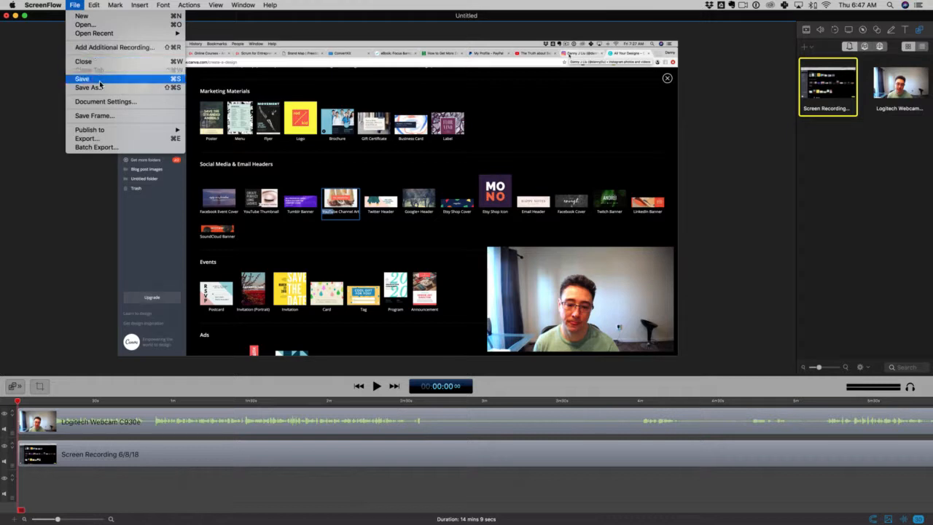
pyautogui.moveTo(89, 130)
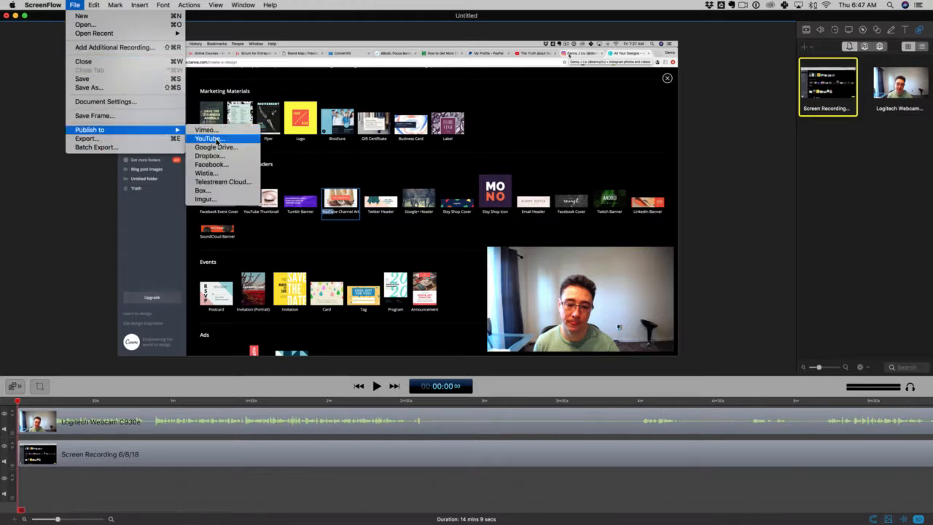
pyautogui.click(44, 168)
pyautogui.moveTo(11, 107)
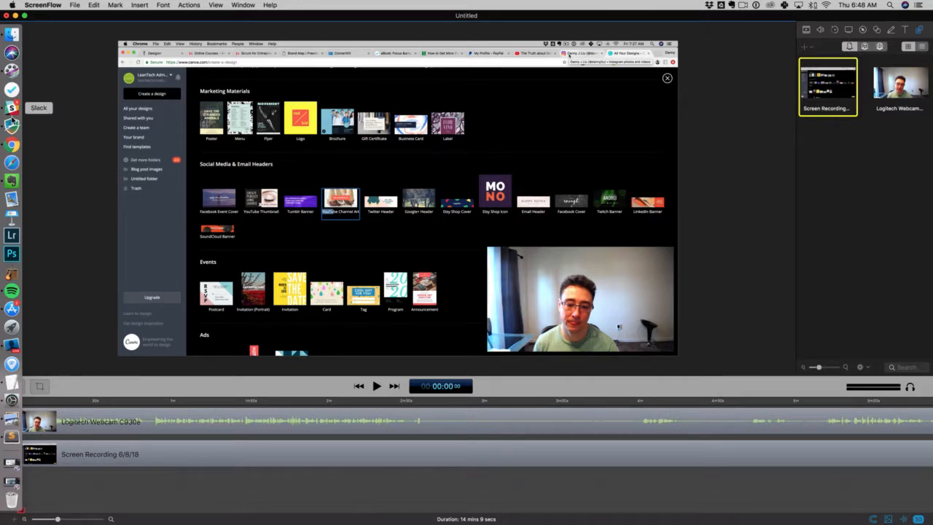
pyautogui.click(12, 150)
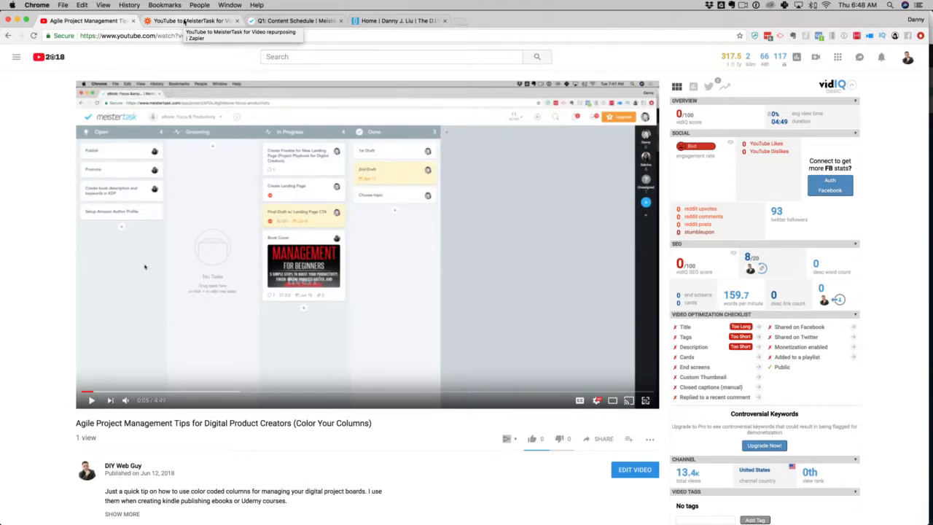
pyautogui.click(184, 20)
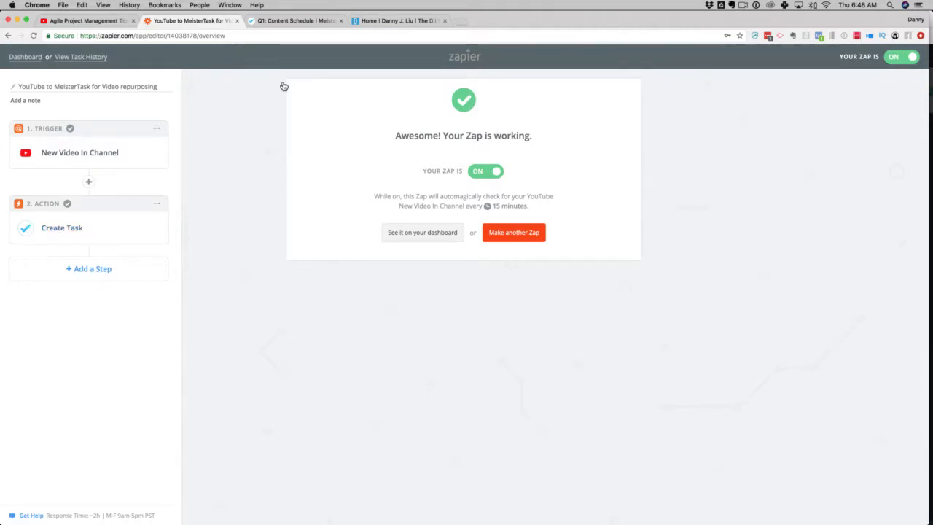
# Switch from the Zapier overview to the Q1: Content Schedule board.
pyautogui.click(284, 20)
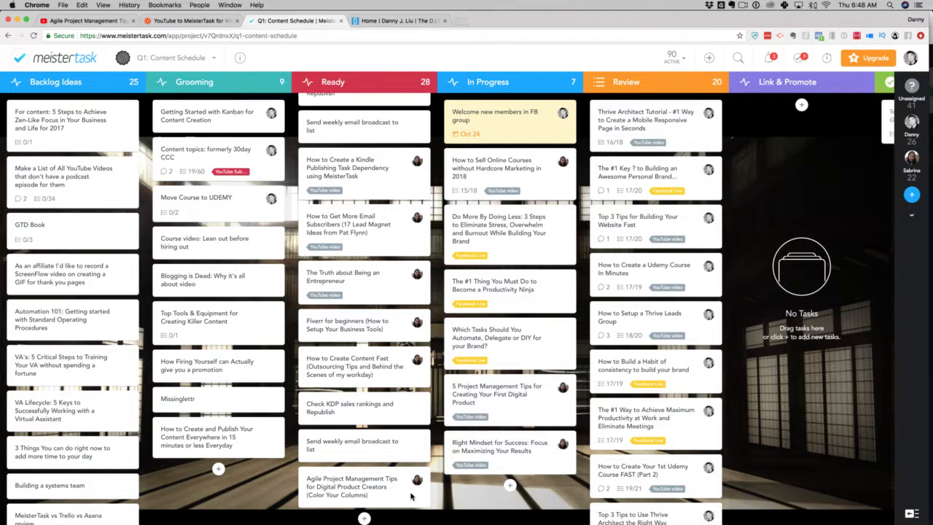
# Preview the Agile Project Management Tips card, then revisit YouTube and the Zapier zap overview.
pyautogui.click(334, 487)
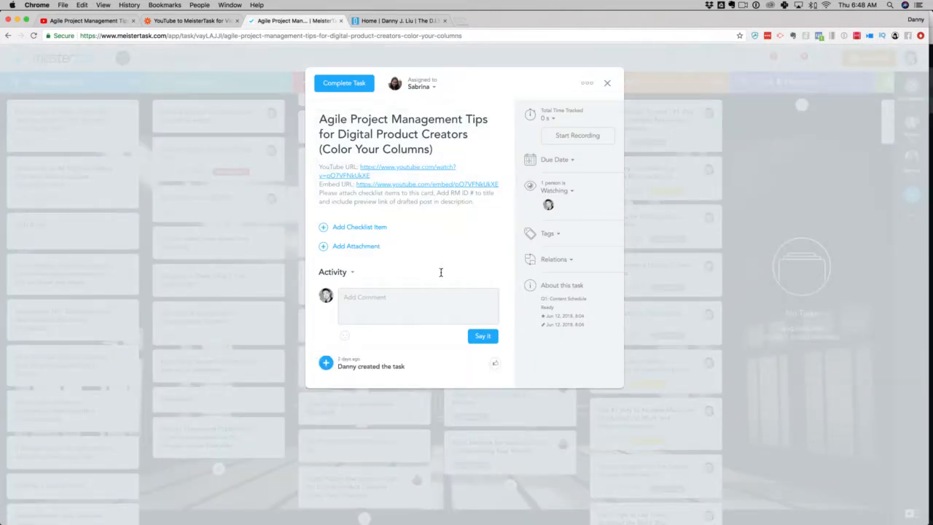
pyautogui.click(610, 85)
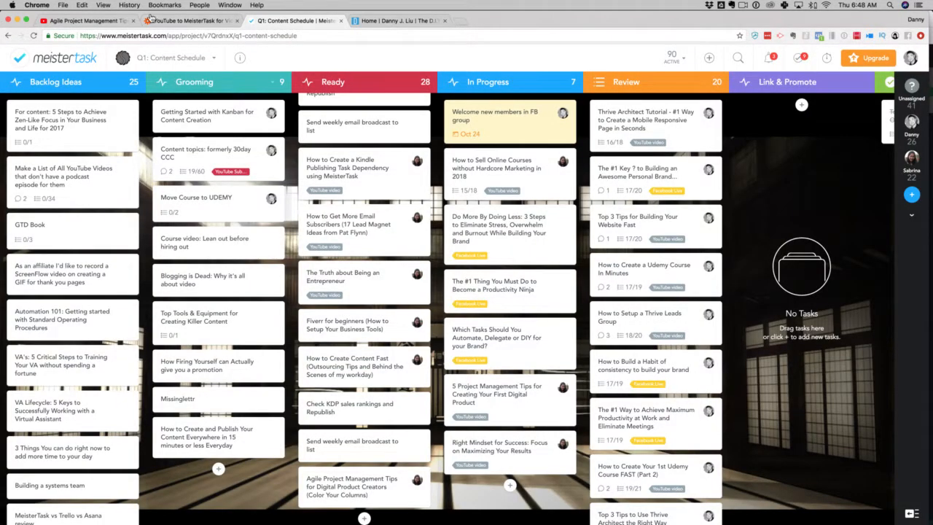
pyautogui.click(107, 20)
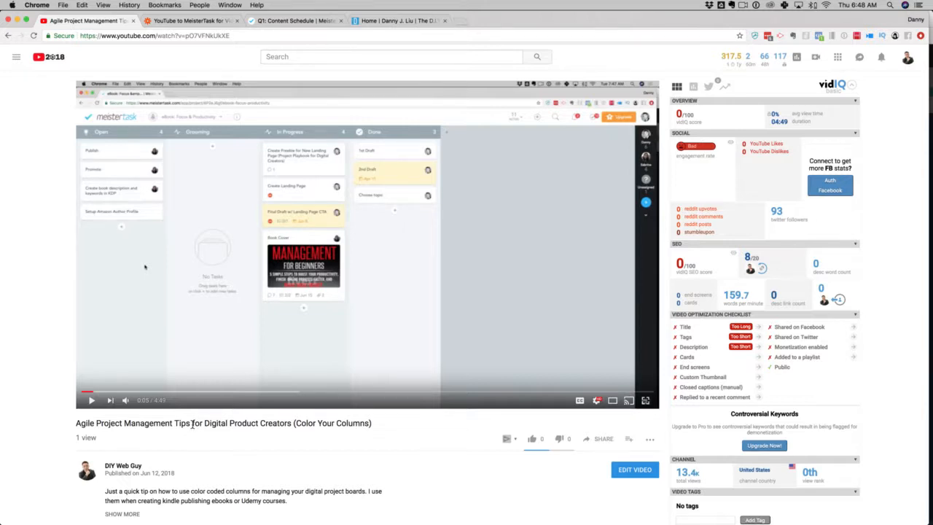
pyautogui.click(186, 25)
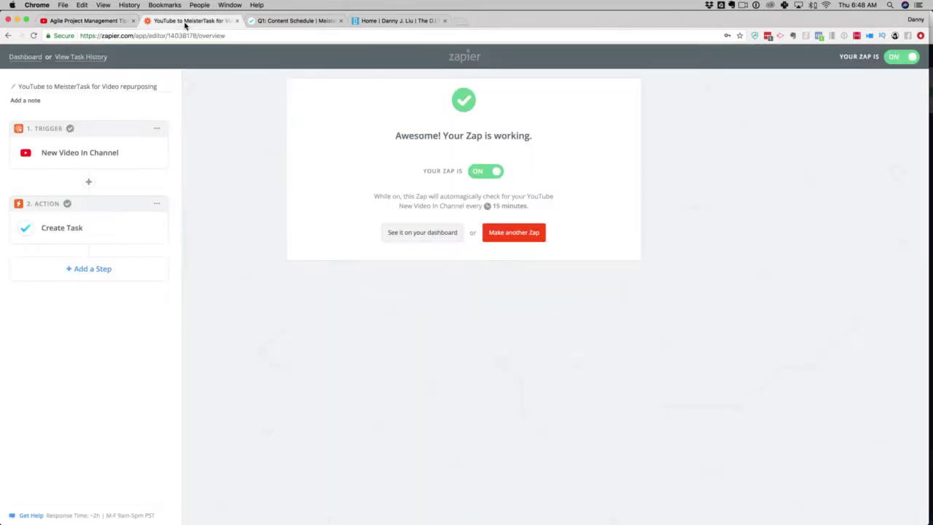
# Glance at the content board, then back out of the zap to the Zapier dashboard of all zaps.
pyautogui.click(298, 22)
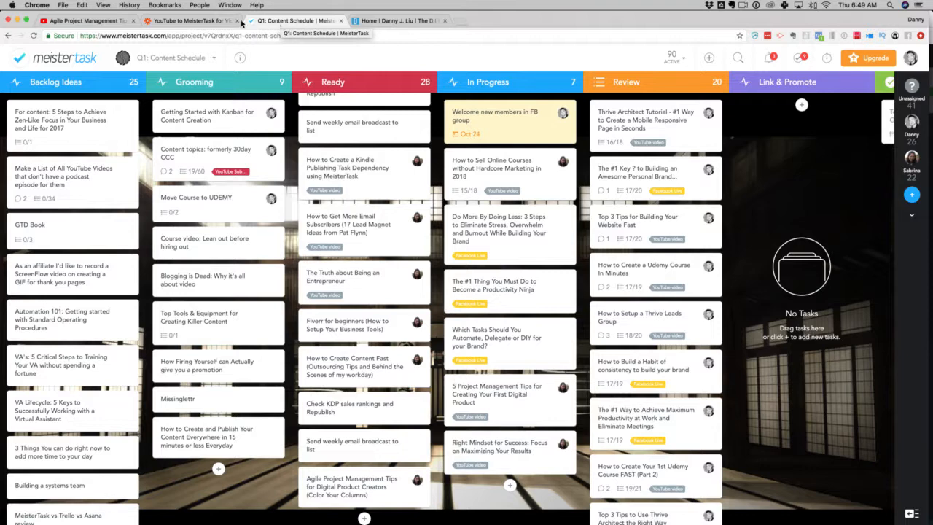
pyautogui.click(198, 21)
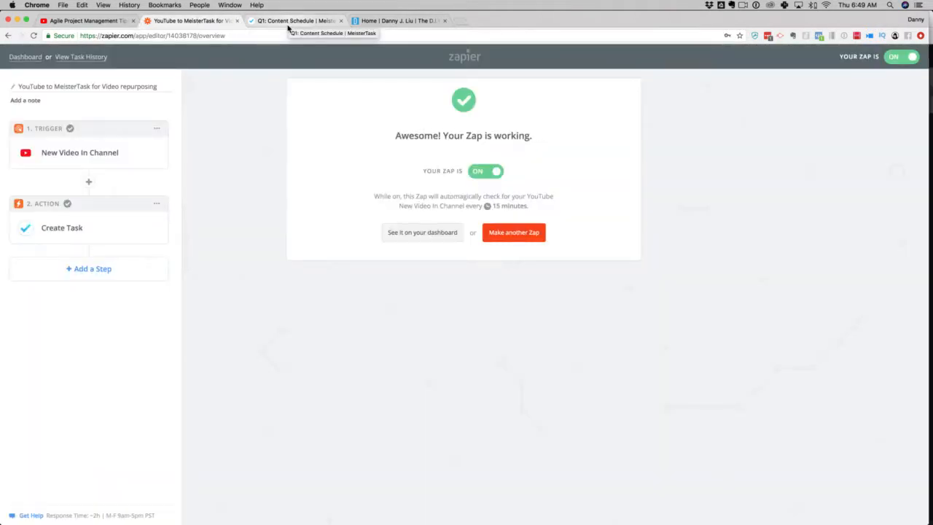
pyautogui.click(7, 35)
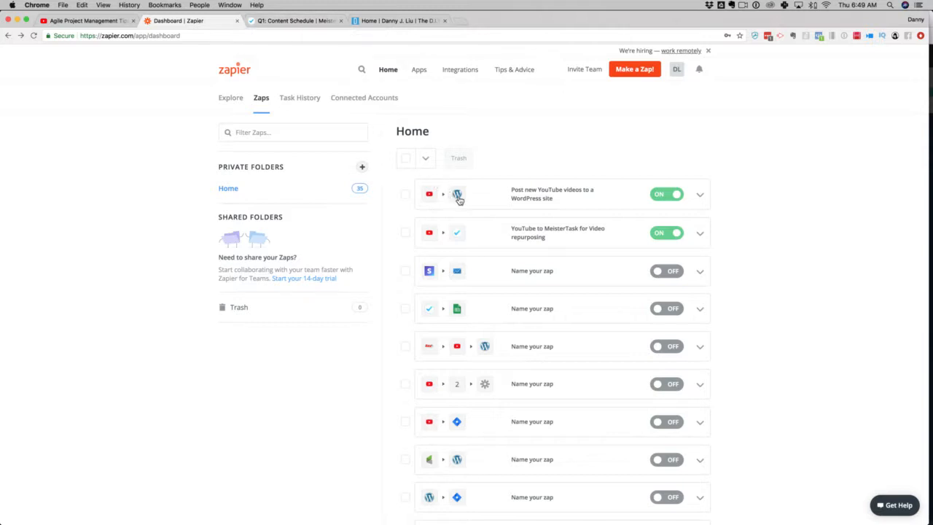
# Browse the site's blog to the How to Sell Online Courses post, then bring ScreenFlow forward.
pyautogui.click(380, 22)
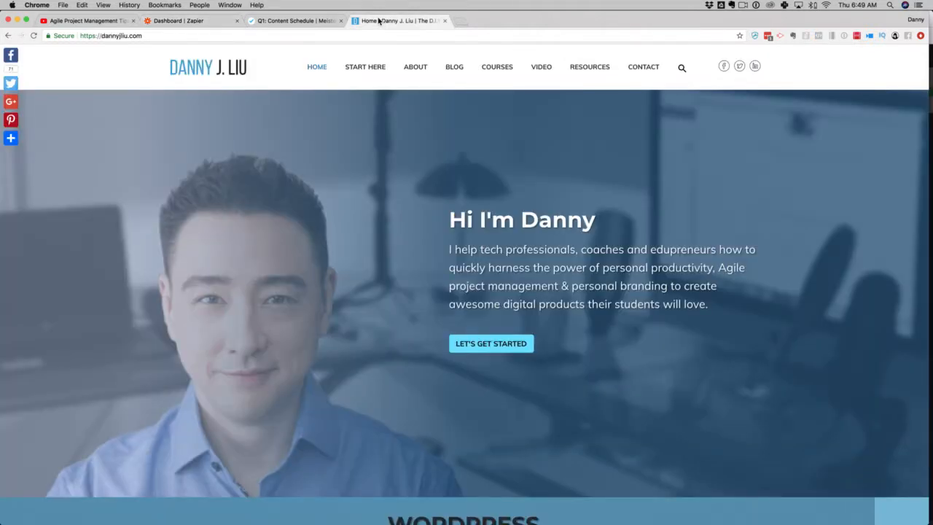
pyautogui.click(455, 71)
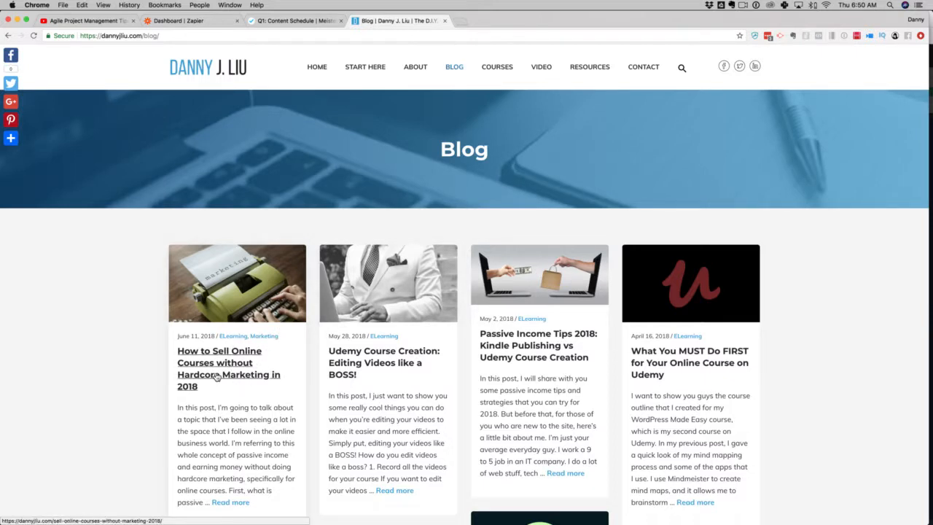
pyautogui.click(217, 376)
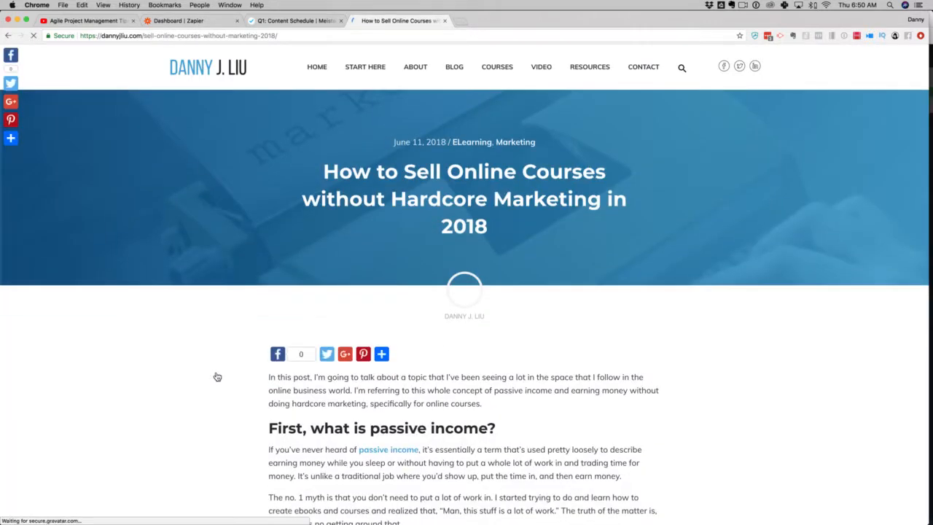
pyautogui.scroll(-5, 408, 333)
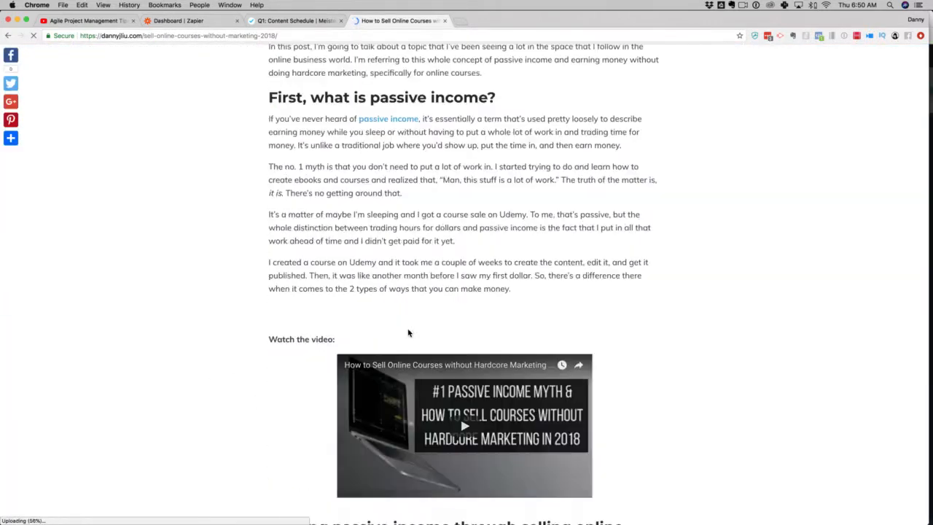
pyautogui.scroll(-1, 408, 333)
pyautogui.scroll(-2, 408, 333)
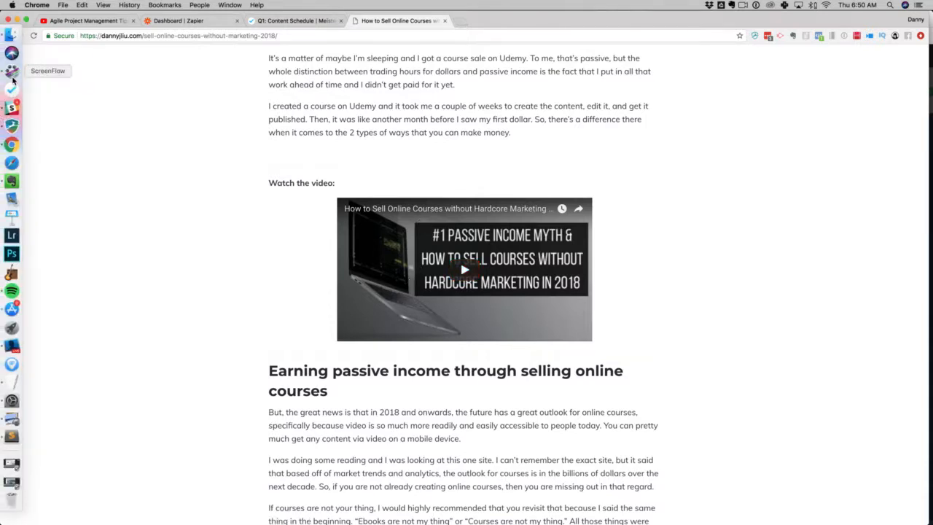
pyautogui.click(12, 73)
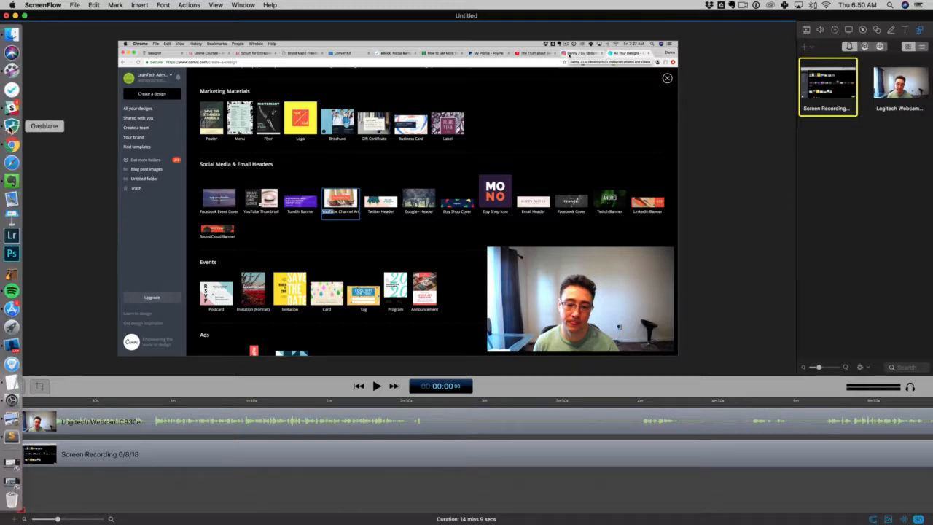
pyautogui.click(12, 107)
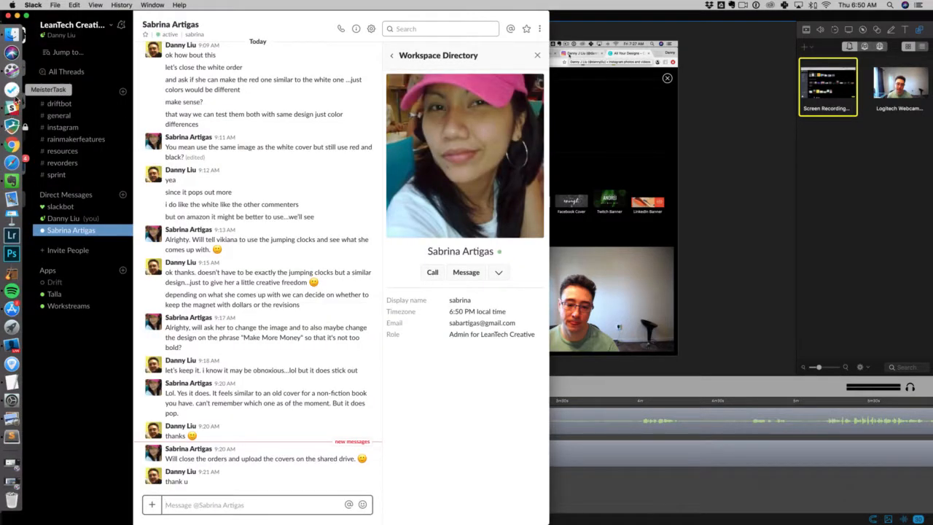
pyautogui.click(109, 164)
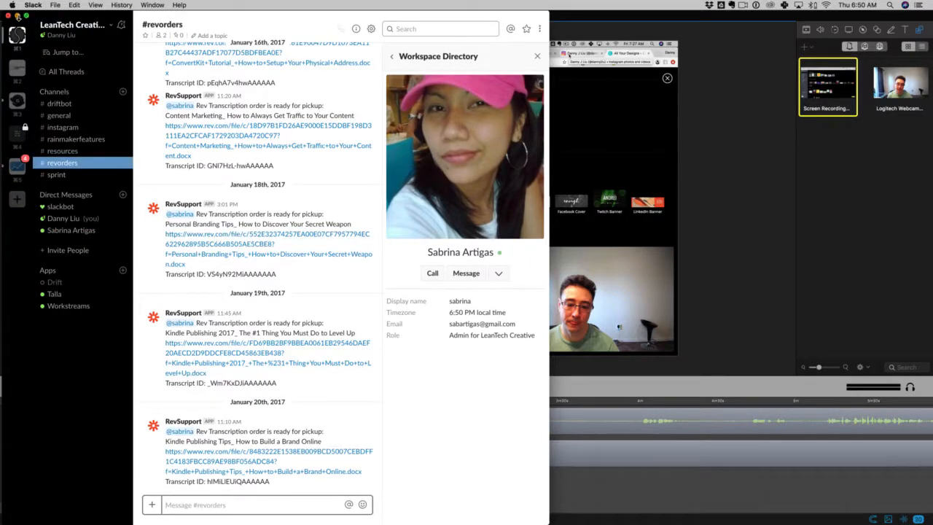
pyautogui.click(16, 15)
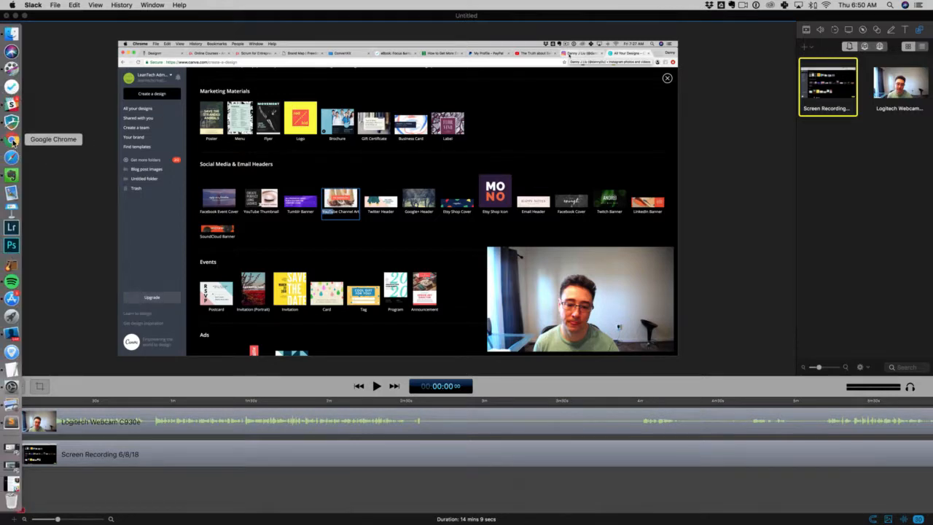
pyautogui.click(12, 140)
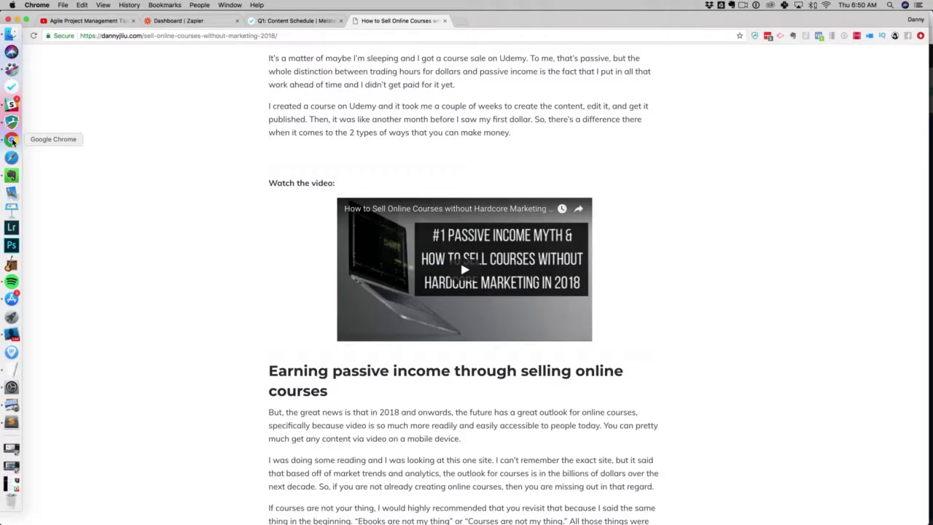
pyautogui.click(299, 20)
pyautogui.moveTo(353, 444)
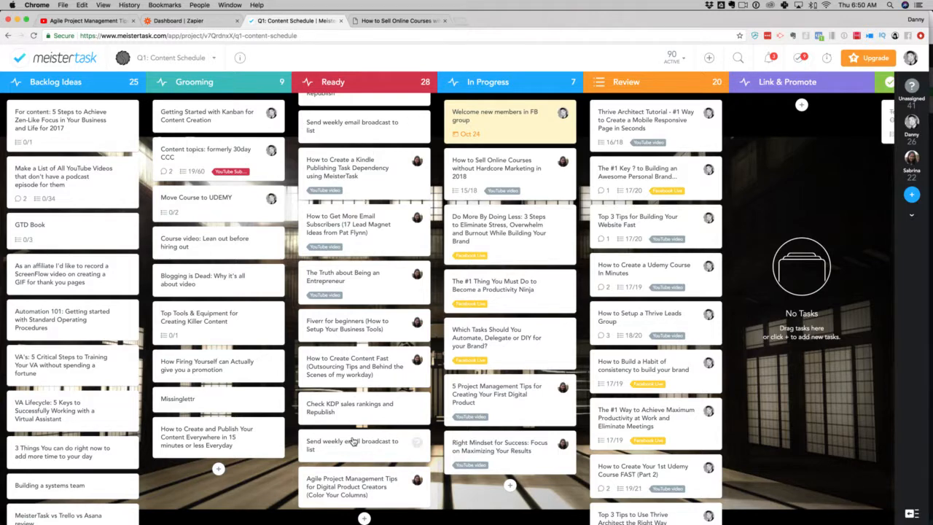
# Preview the Agile Project Management Tips card and close it back to the board.
pyautogui.click(362, 488)
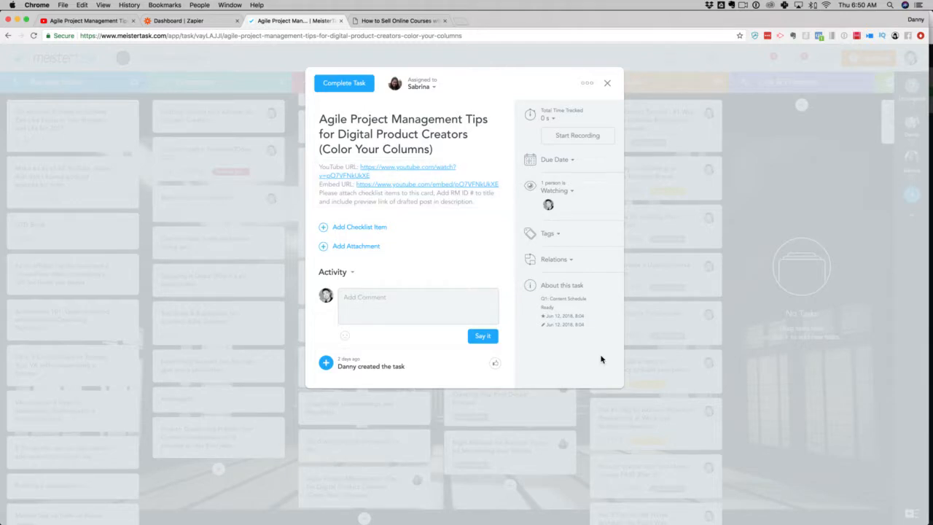
pyautogui.click(607, 84)
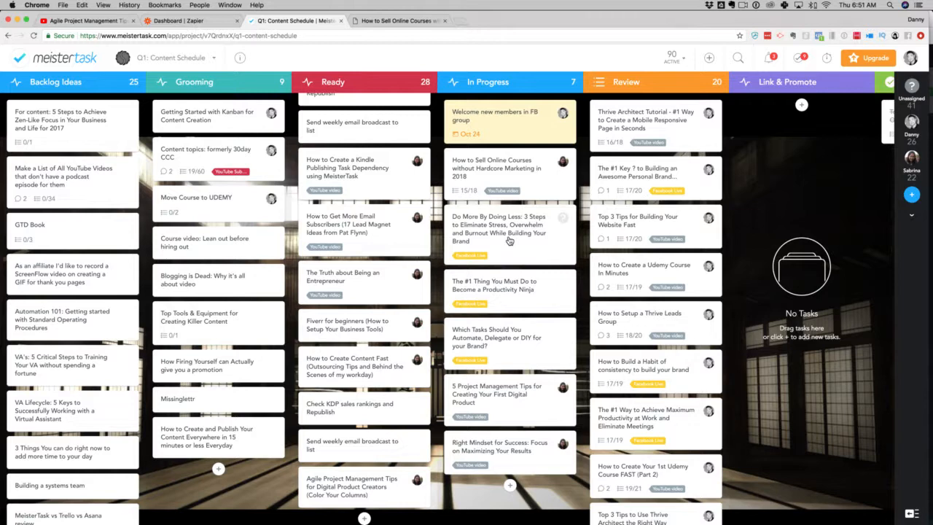
# Visit rev.com in a new tab, then return to the How to Sell Online Courses article.
pyautogui.click(461, 25)
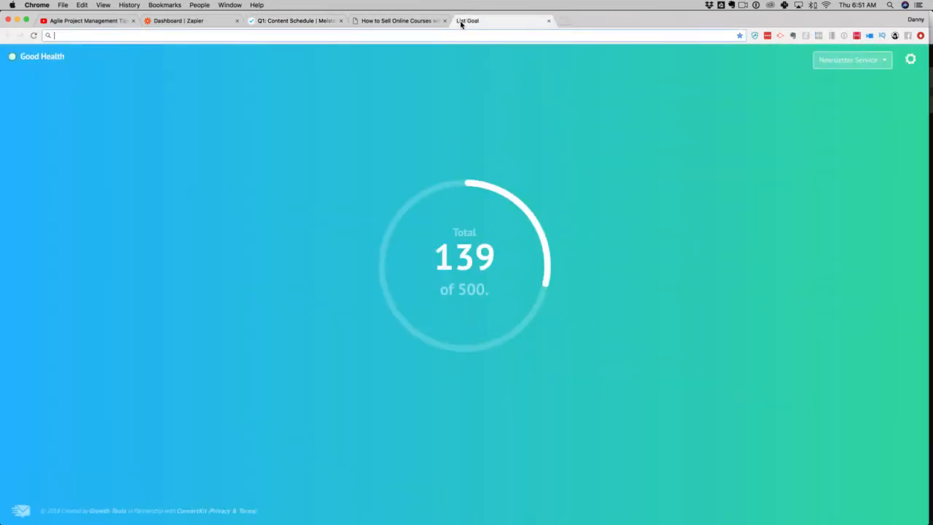
pyautogui.write('rev.com')
pyautogui.press('Return')
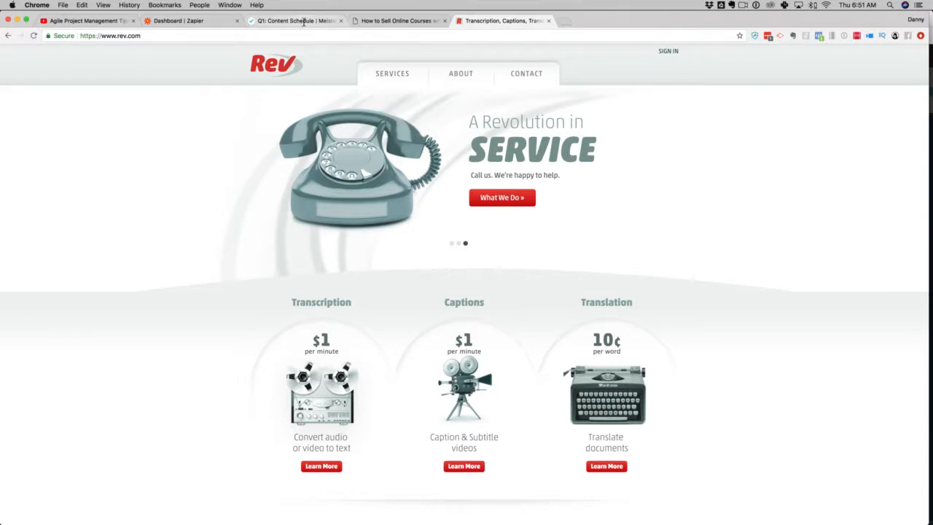
pyautogui.click(375, 22)
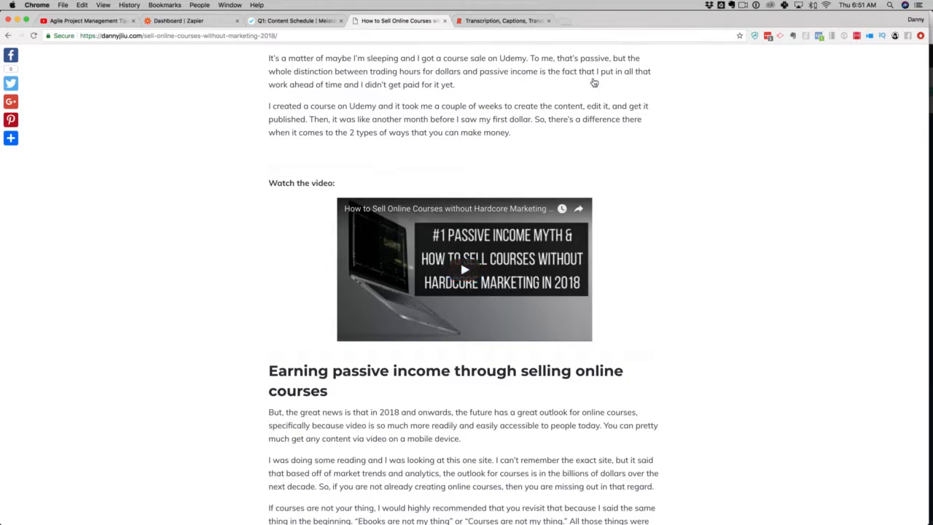
pyautogui.scroll(-1, 440, 460)
pyautogui.scroll(-1, 439, 460)
pyautogui.scroll(-5, 439, 460)
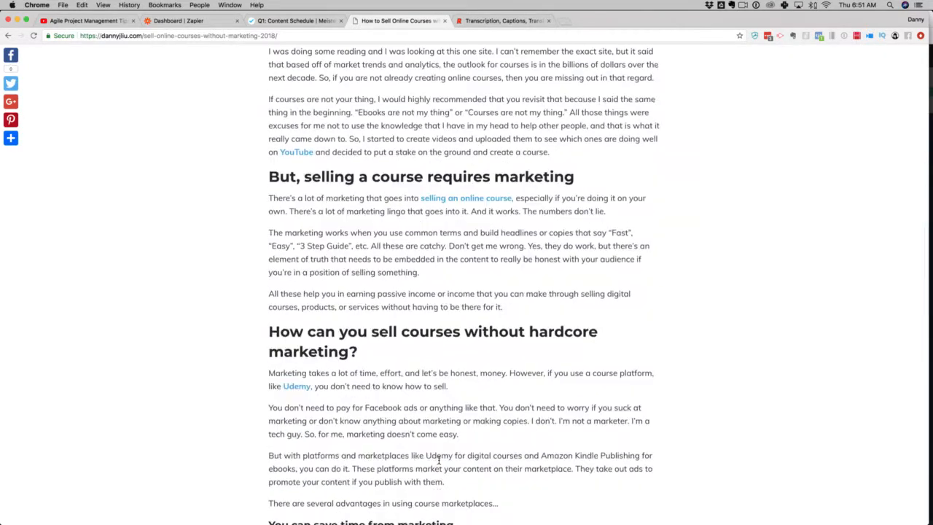
pyautogui.scroll(-4, 440, 461)
pyautogui.scroll(-3, 440, 463)
pyautogui.scroll(-3, 440, 463)
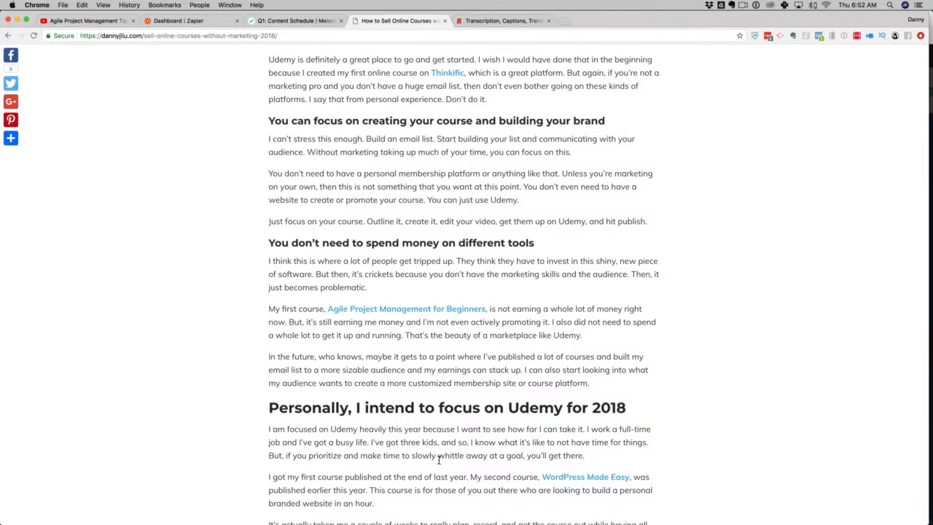
pyautogui.scroll(-3, 441, 321)
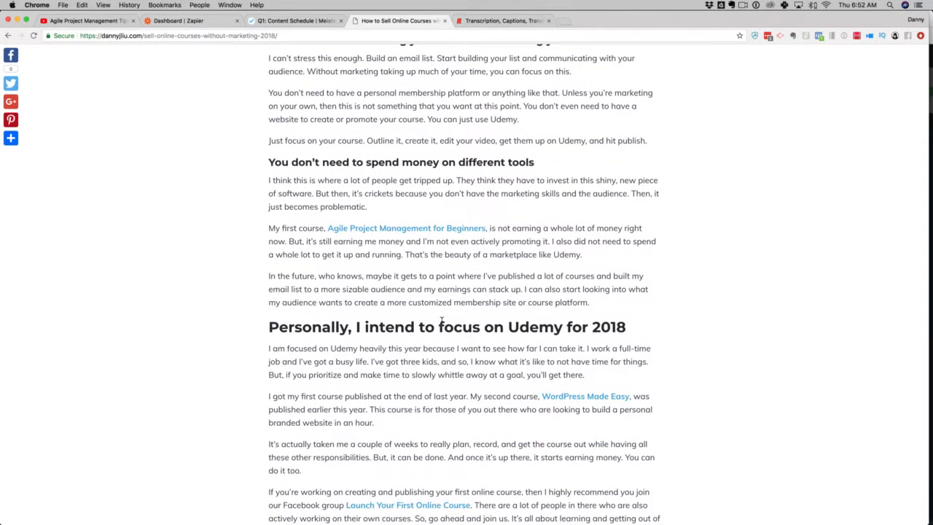
pyautogui.scroll(10, 441, 321)
pyautogui.scroll(5, 441, 322)
pyautogui.scroll(10, 440, 324)
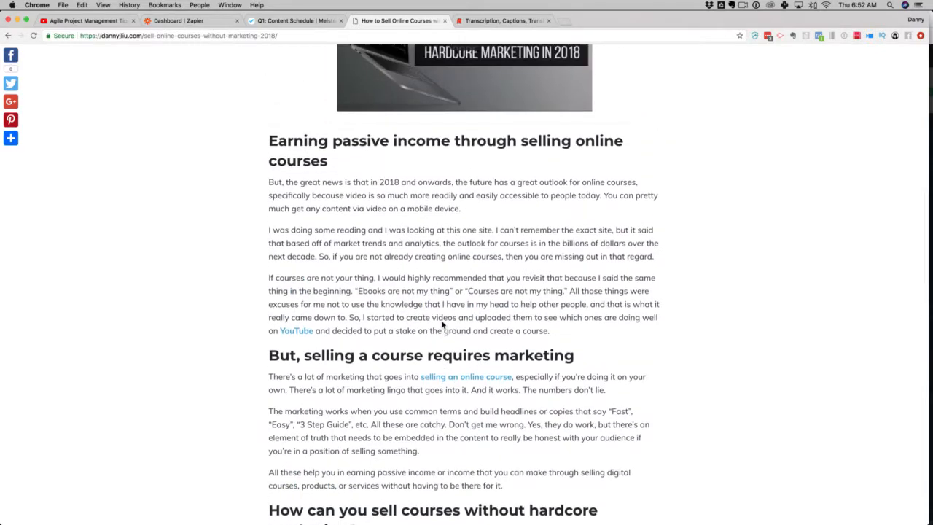
pyautogui.scroll(3, 442, 324)
pyautogui.scroll(4, 441, 324)
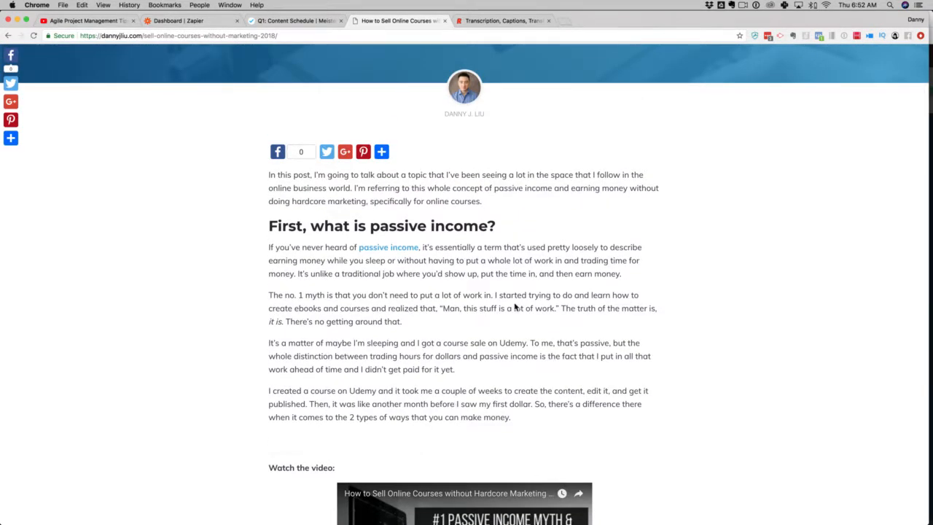
pyautogui.scroll(-1, 533, 319)
pyautogui.scroll(-4, 533, 319)
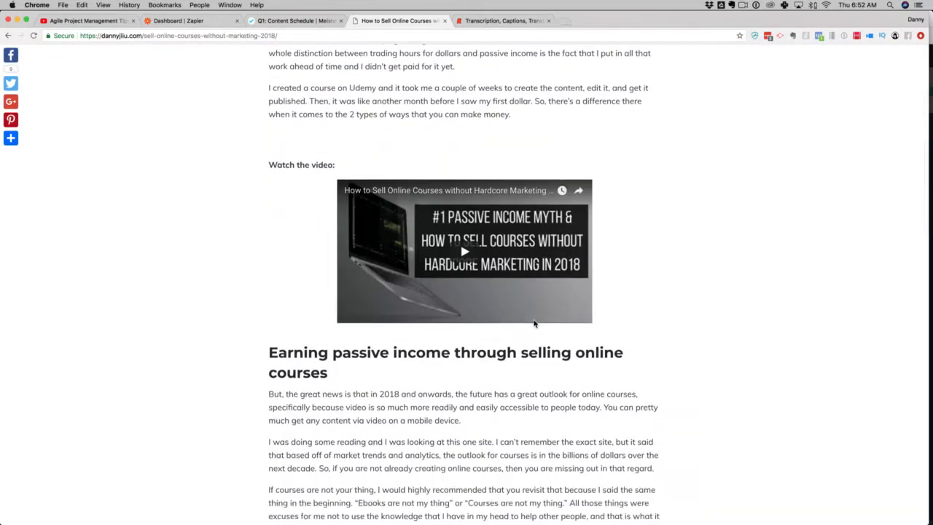
pyautogui.scroll(-3, 533, 320)
pyautogui.scroll(-2, 534, 323)
pyautogui.scroll(-2, 533, 323)
pyautogui.scroll(-3, 533, 320)
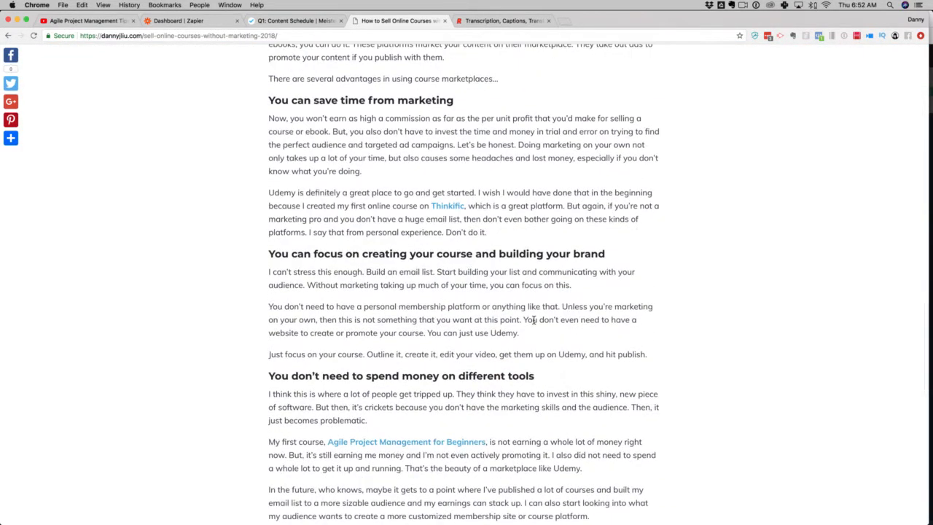
pyautogui.scroll(1, 534, 318)
pyautogui.scroll(10, 533, 320)
pyautogui.scroll(2, 533, 320)
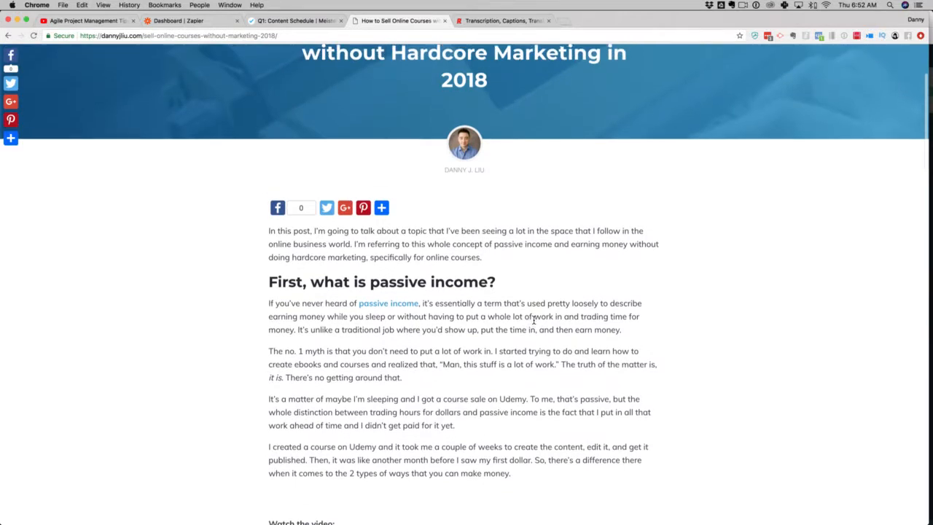
pyautogui.scroll(2, 534, 320)
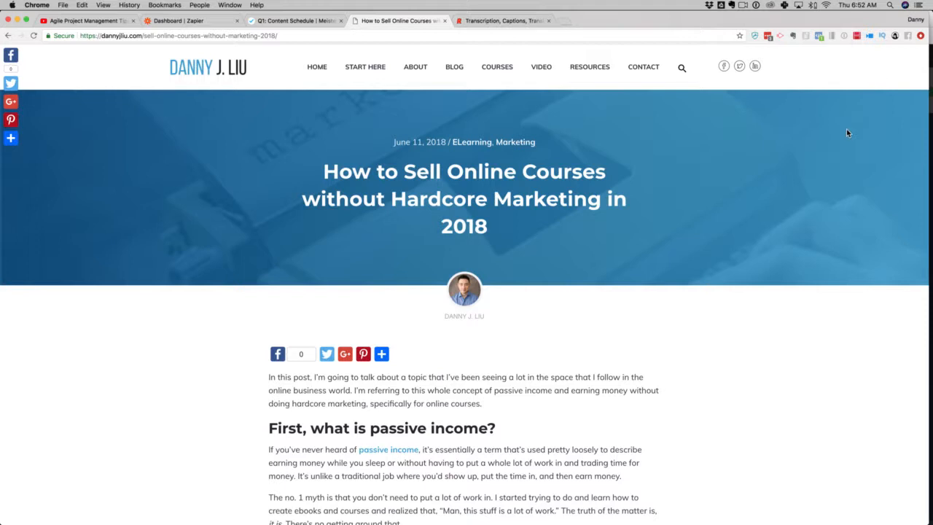
# Switch from the blog post back to the Q1: Content Schedule board.
pyautogui.click(307, 21)
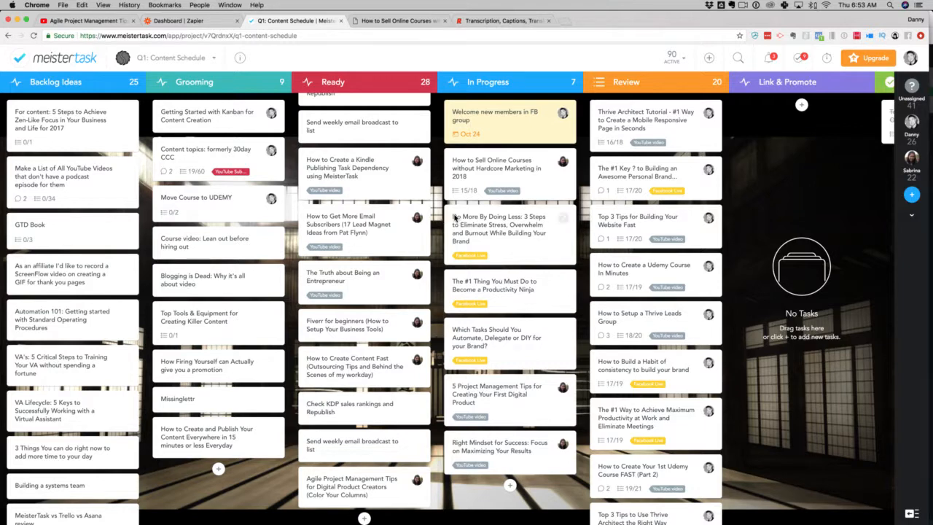
pyautogui.moveTo(509, 228)
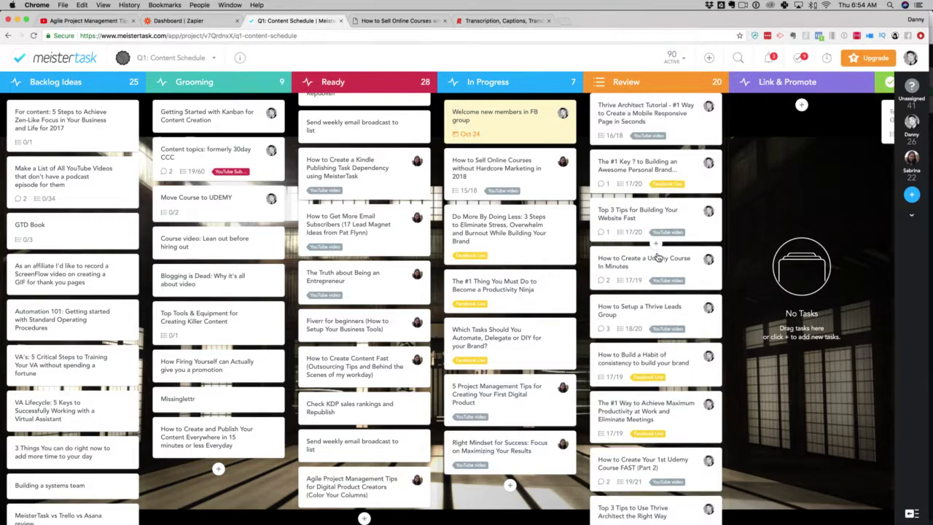
pyautogui.scroll(-3, 658, 257)
pyautogui.scroll(-2, 657, 257)
pyautogui.scroll(-3, 657, 256)
pyautogui.scroll(-2, 659, 266)
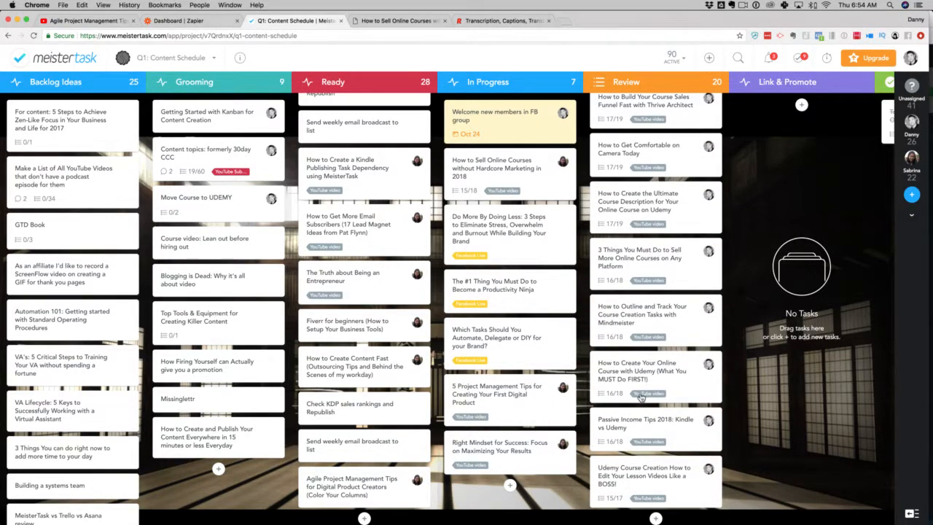
pyautogui.scroll(-2, 649, 352)
pyautogui.scroll(-2, 648, 338)
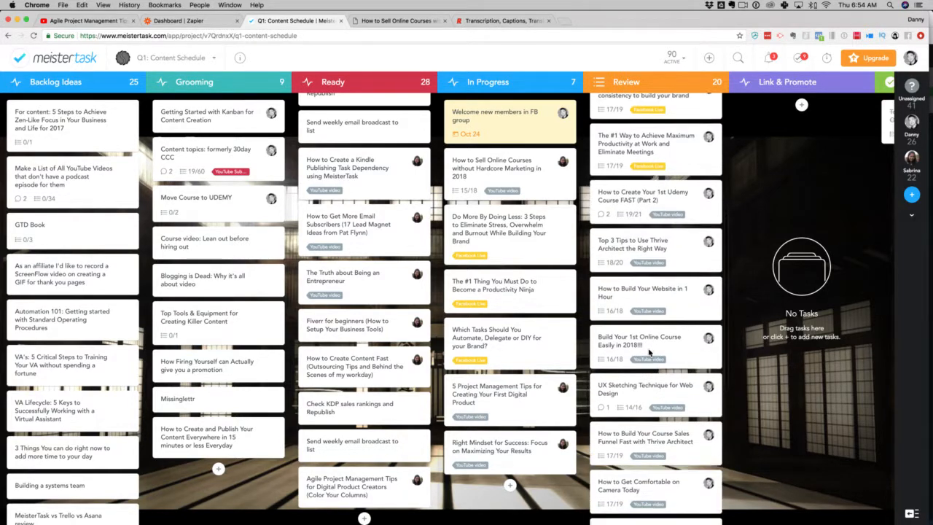
pyautogui.scroll(-2, 648, 326)
pyautogui.scroll(-2, 649, 313)
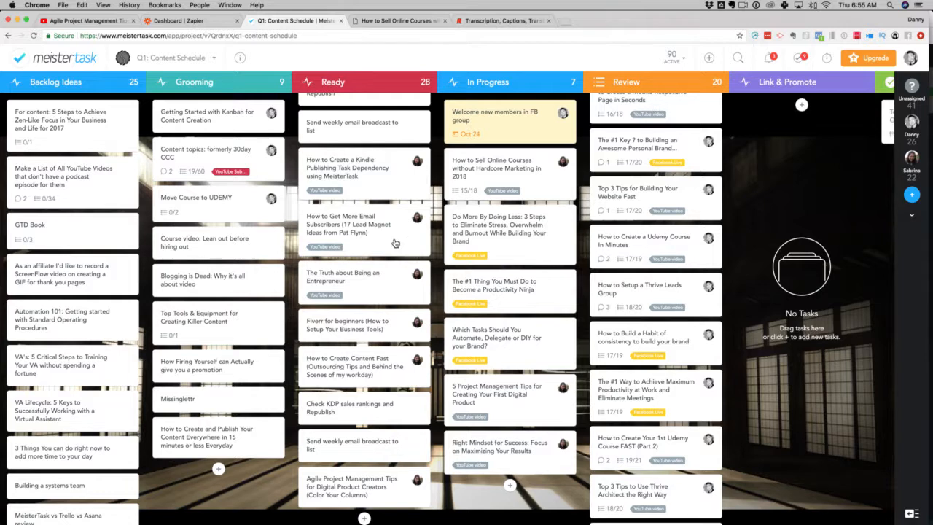
pyautogui.scroll(3, 394, 243)
pyautogui.scroll(3, 394, 243)
pyautogui.scroll(3, 394, 243)
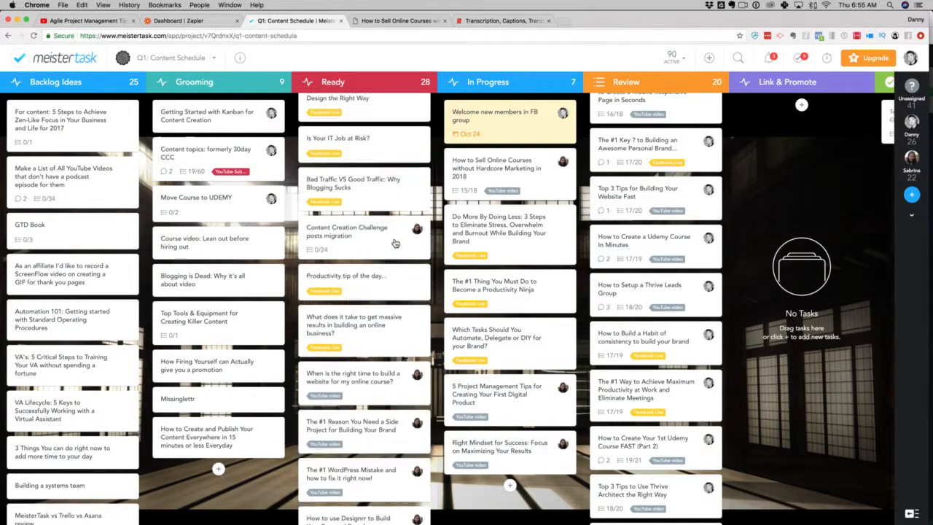
pyautogui.scroll(3, 394, 243)
pyautogui.scroll(1, 395, 242)
pyautogui.scroll(2, 394, 242)
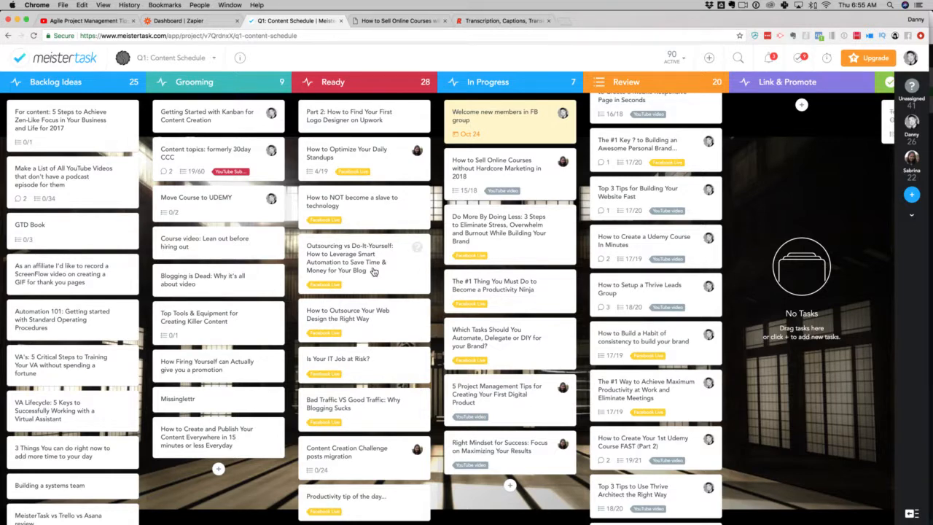
pyautogui.moveTo(362, 208)
pyautogui.scroll(-1, 402, 179)
pyautogui.scroll(-5, 402, 180)
pyautogui.scroll(-5, 403, 179)
pyautogui.scroll(-5, 402, 180)
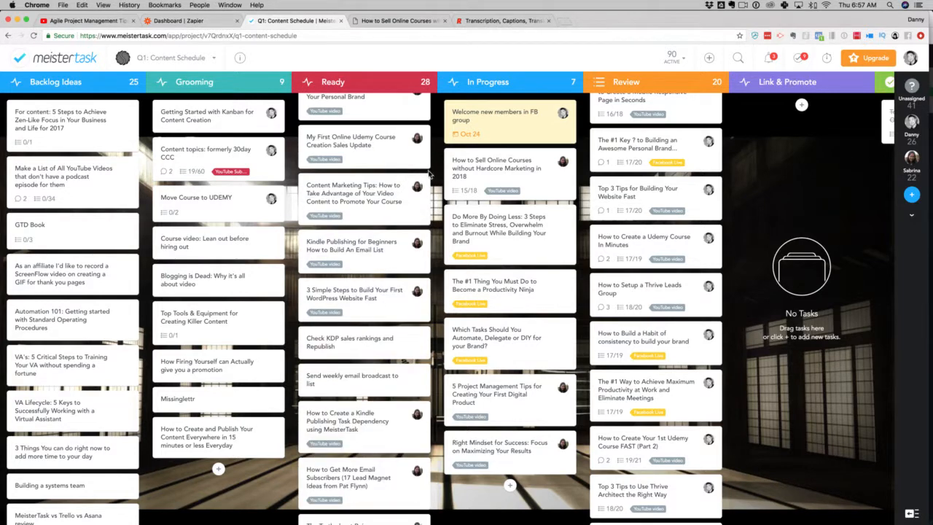